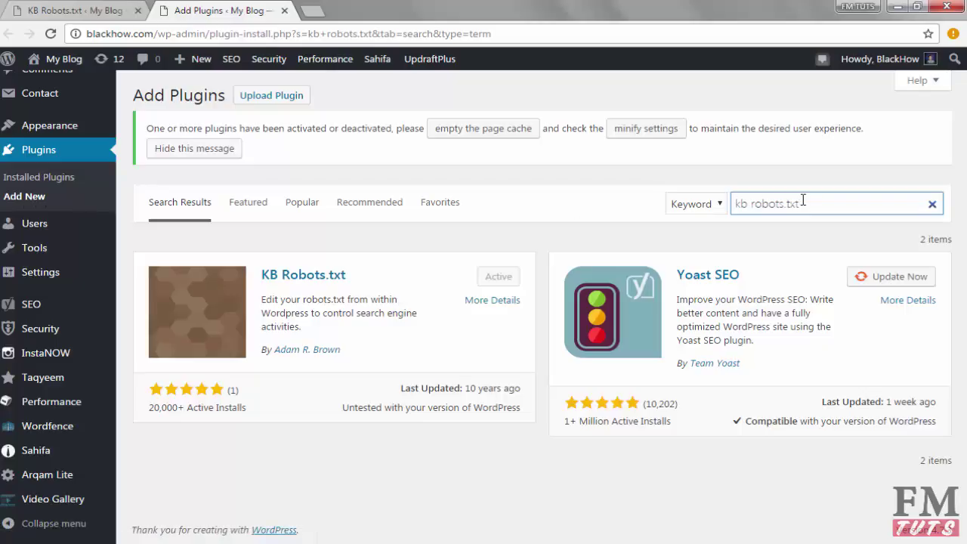
# Step: Highlight the 'kb robots.txt' query in the Add Plugins search field, where KB Robots.txt shows as active
pyautogui.moveTo(803, 202); pyautogui.dragTo(741, 203)
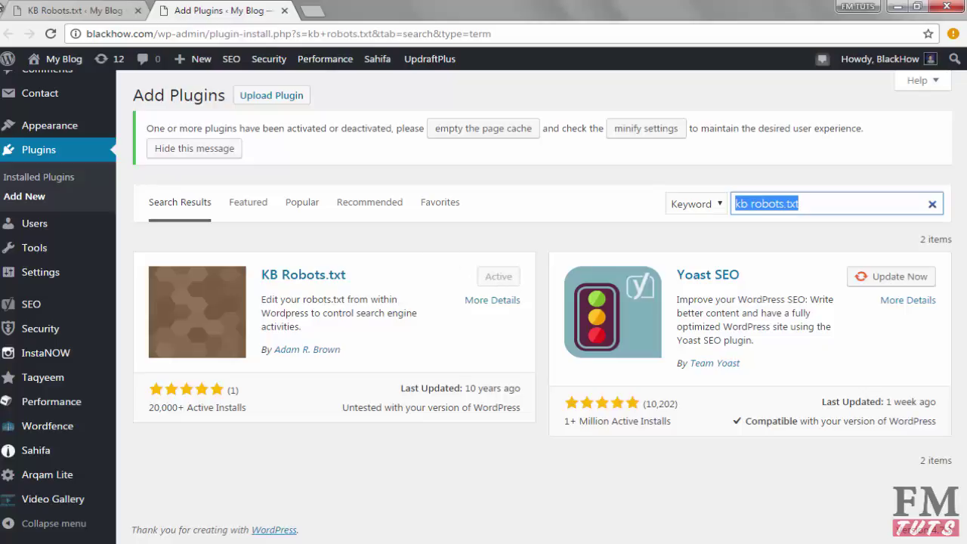
# Step: Switch to the KB Robots.txt settings tab and scroll through the Robots.txt Editor page
pyautogui.click(43, 6)
pyautogui.scroll(-1, 43, 377)
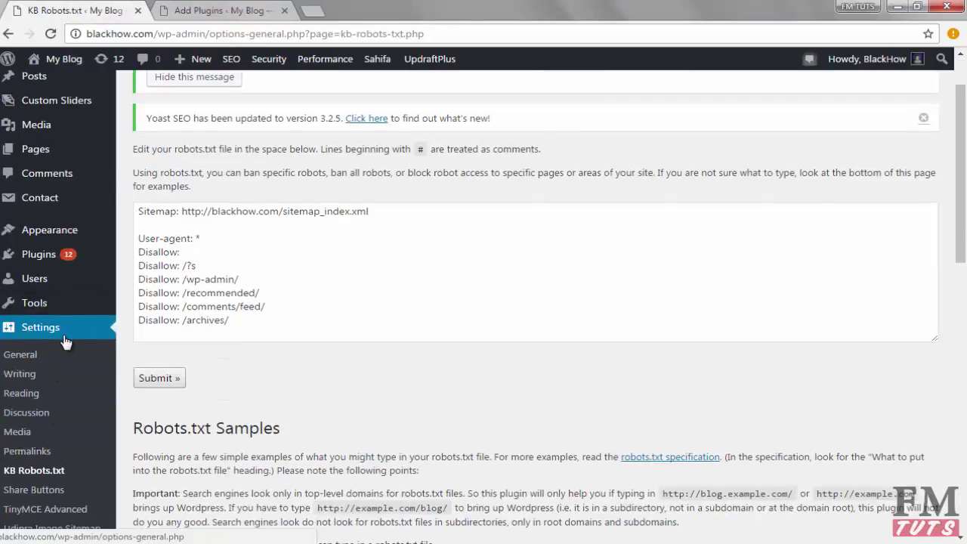
pyautogui.scroll(-1, 66, 342)
pyautogui.scroll(-1, 66, 341)
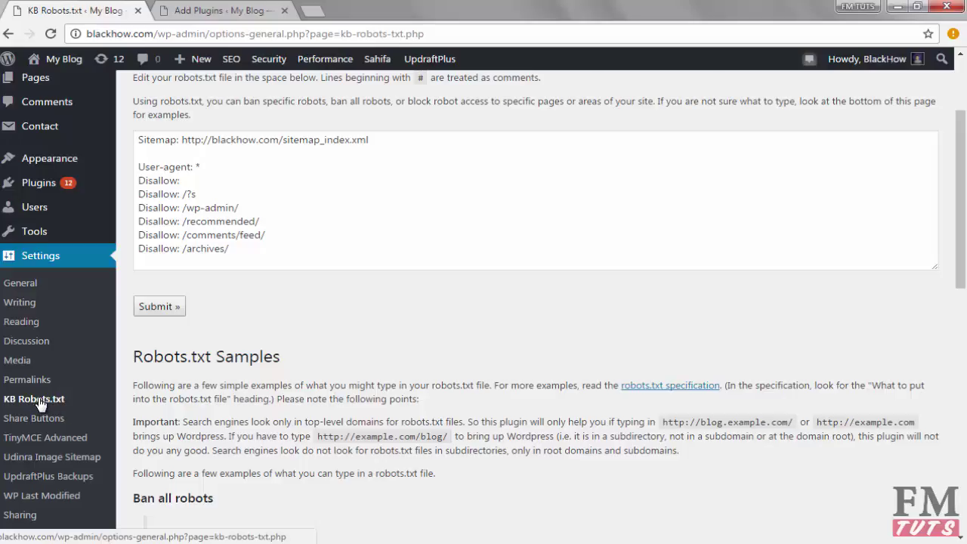
pyautogui.scroll(1, 64, 404)
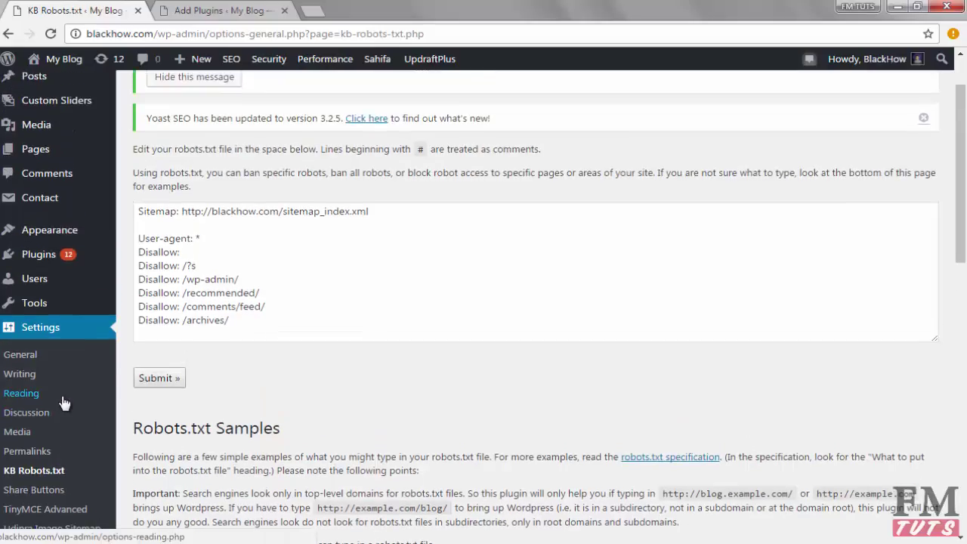
# Step: Highlight the sitemap, user-agent and Disallow rules in the editor, then scroll down past them
pyautogui.moveTo(231, 320)
pyautogui.mouseDown()
pyautogui.moveTo(163, 258)
pyautogui.moveTo(137, 210)
pyautogui.mouseUp()
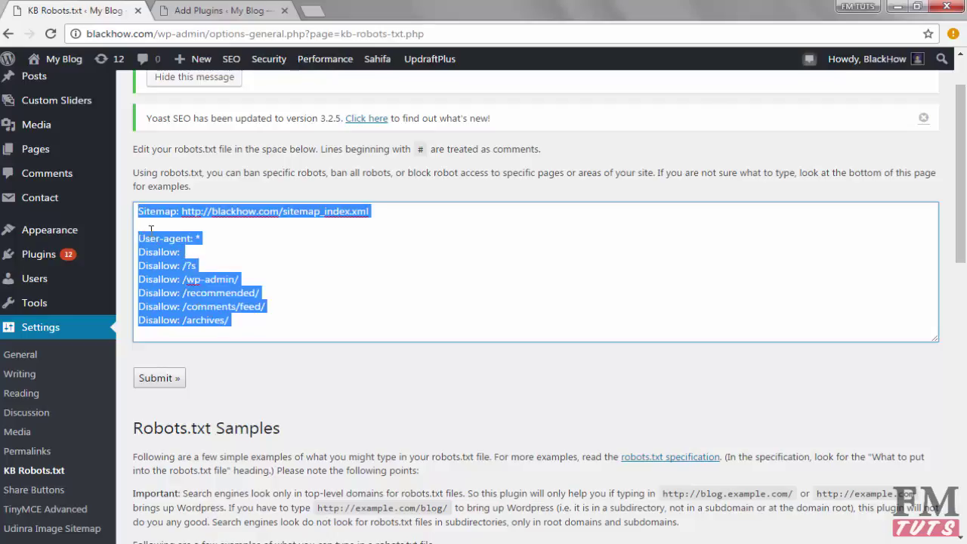
pyautogui.click(178, 252)
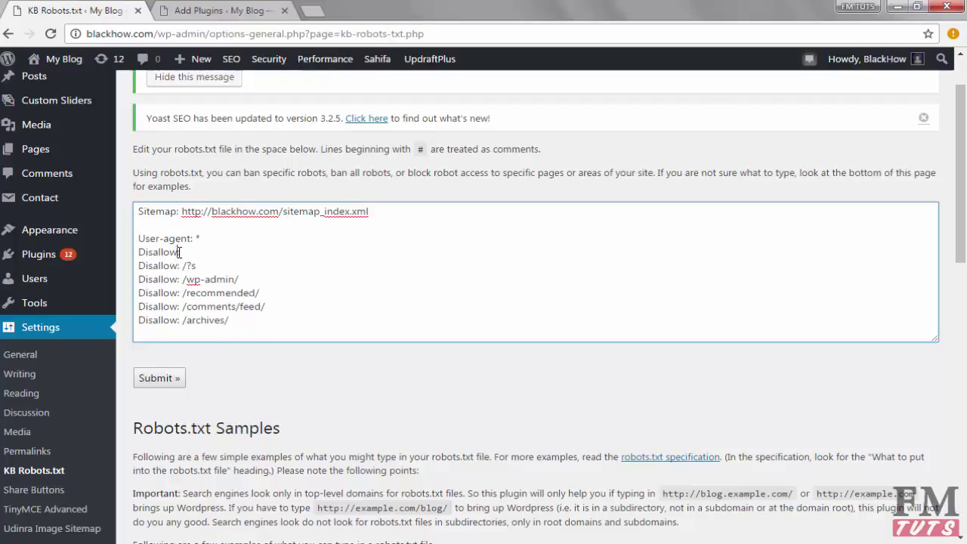
pyautogui.scroll(-1, 182, 309)
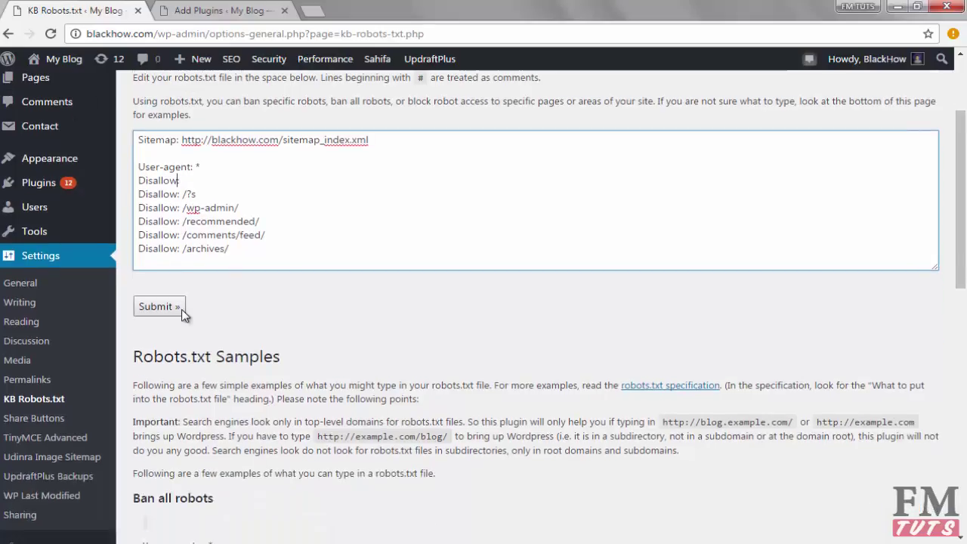
pyautogui.scroll(-1, 182, 309)
pyautogui.moveTo(138, 287); pyautogui.dragTo(273, 286)
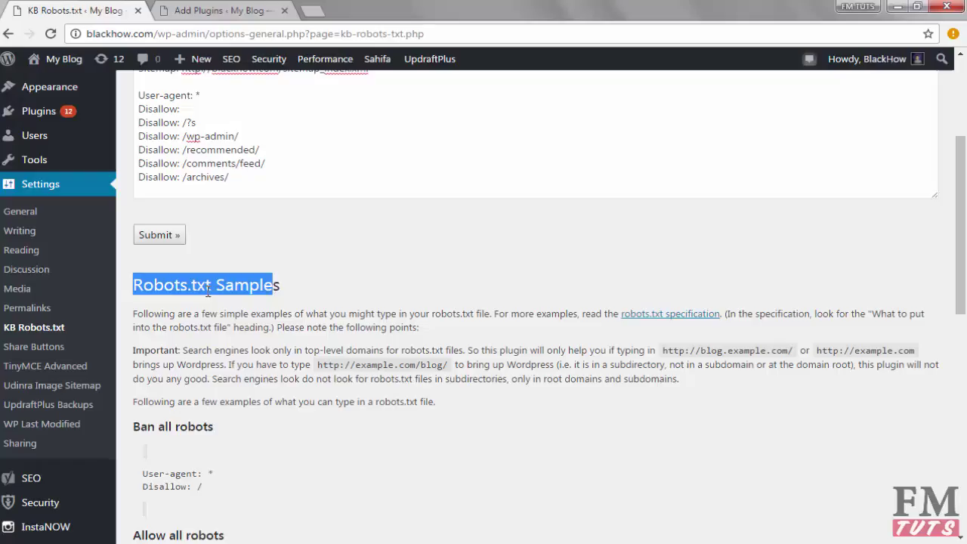
pyautogui.scroll(-3, 200, 326)
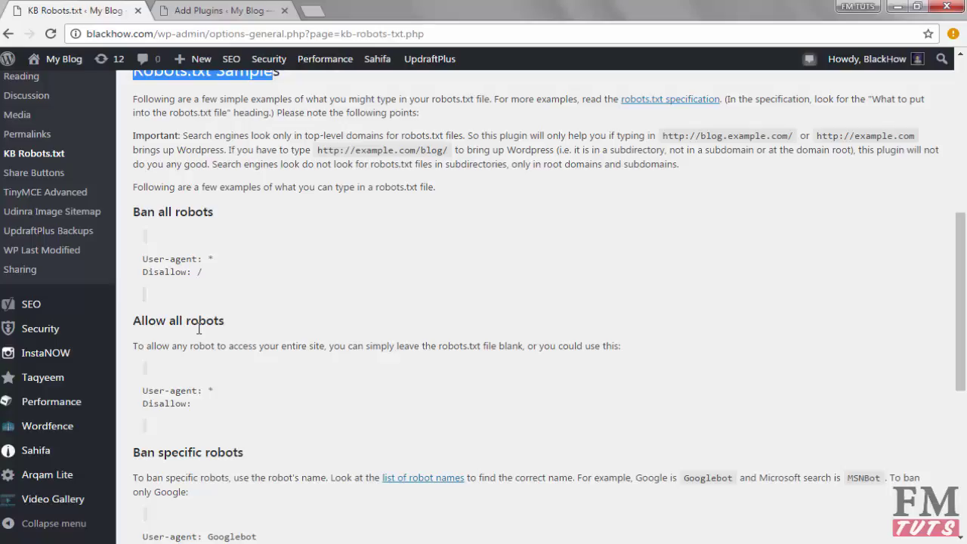
pyautogui.scroll(2, 199, 329)
pyautogui.scroll(1, 199, 329)
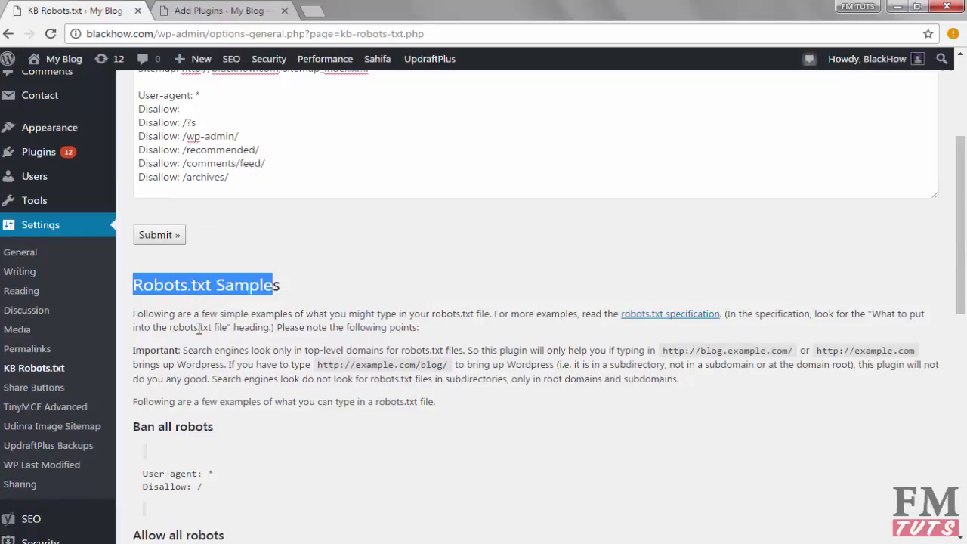
pyautogui.scroll(2, 199, 328)
pyautogui.click(180, 252)
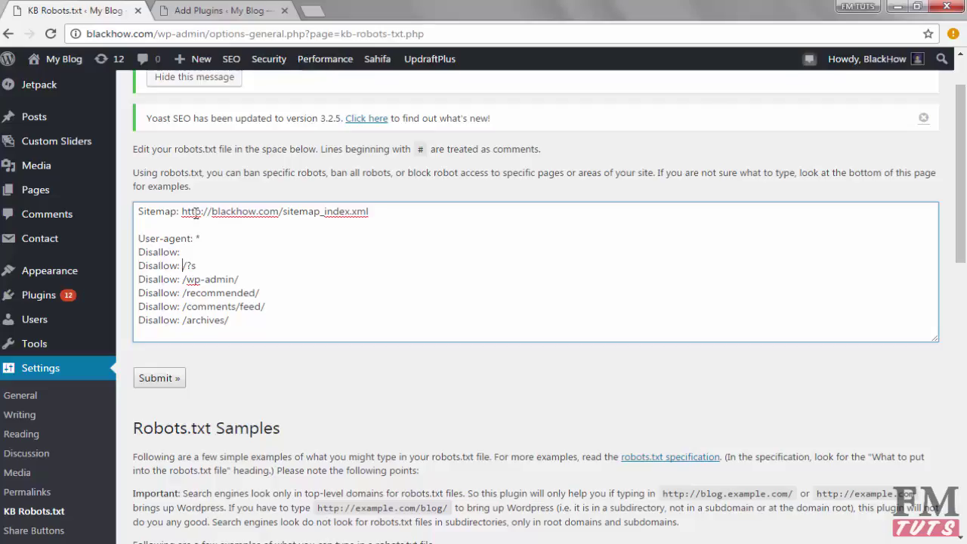
pyautogui.doubleClick(237, 213)
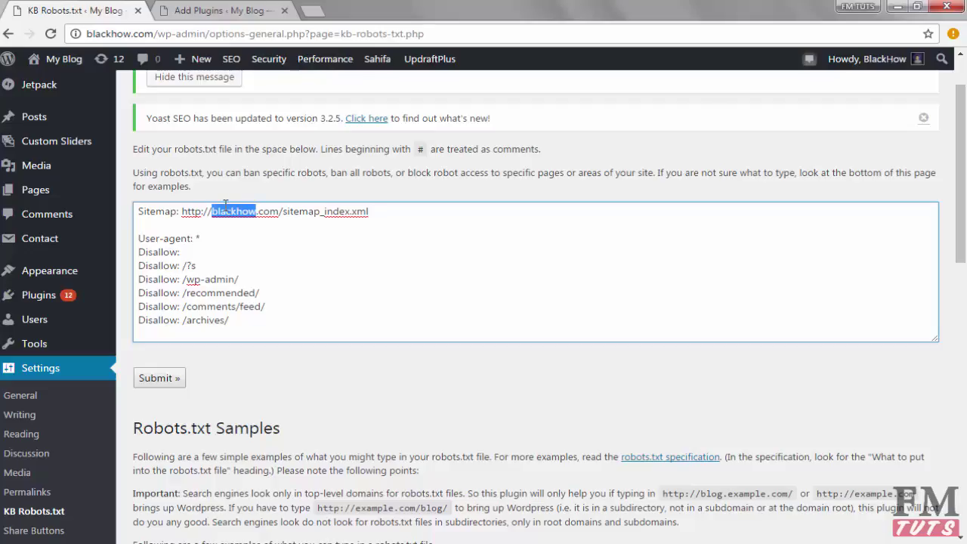
pyautogui.moveTo(242, 322); pyautogui.dragTo(137, 211)
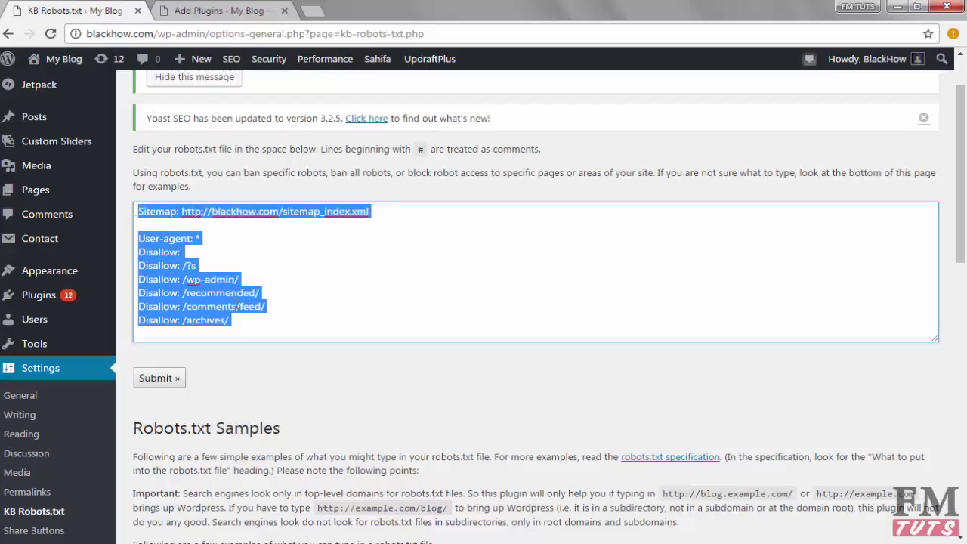
pyautogui.scroll(-1, 215, 351)
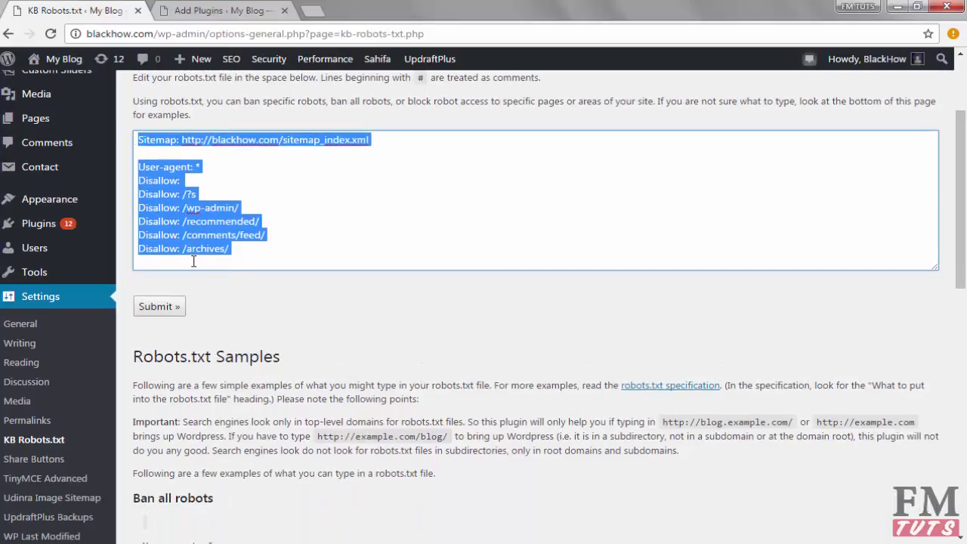
pyautogui.click(240, 251)
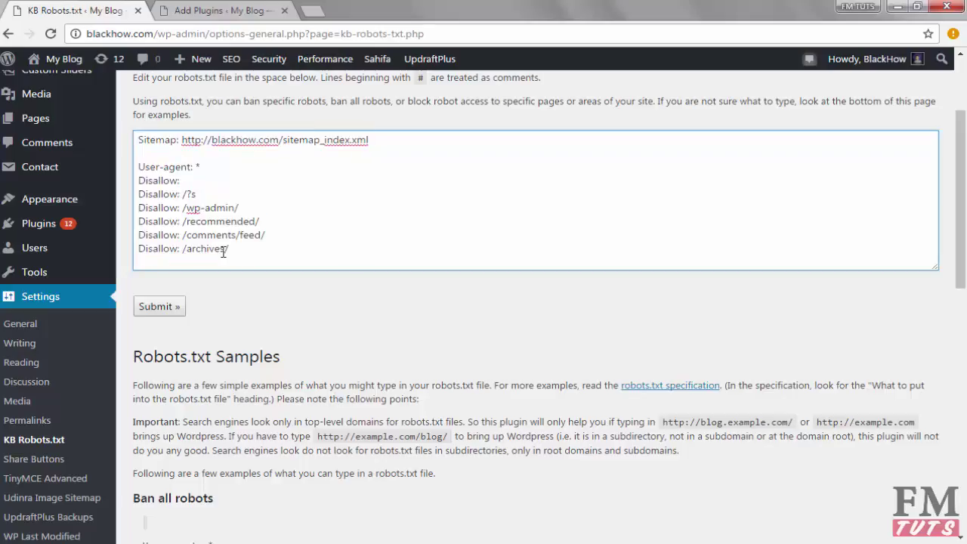
pyautogui.scroll(-3, 147, 280)
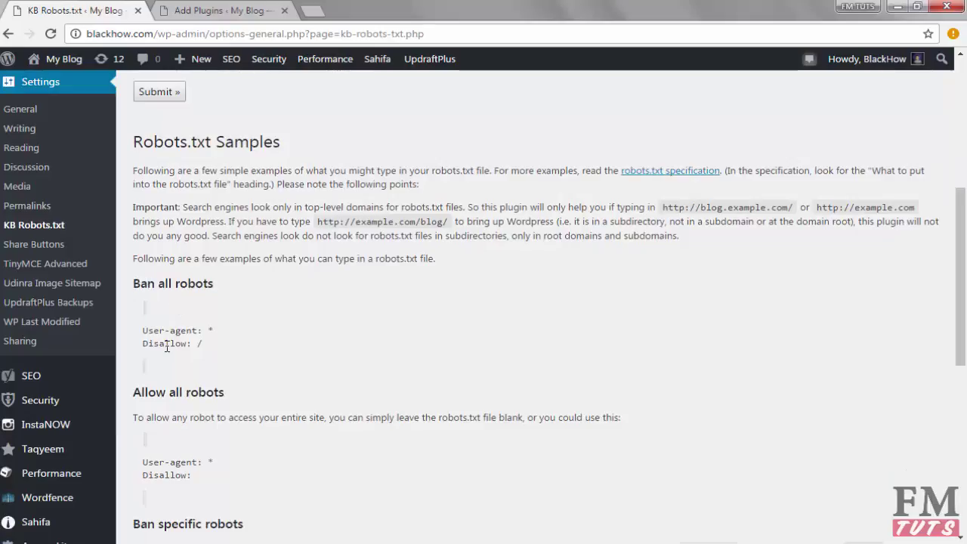
pyautogui.scroll(-2, 166, 347)
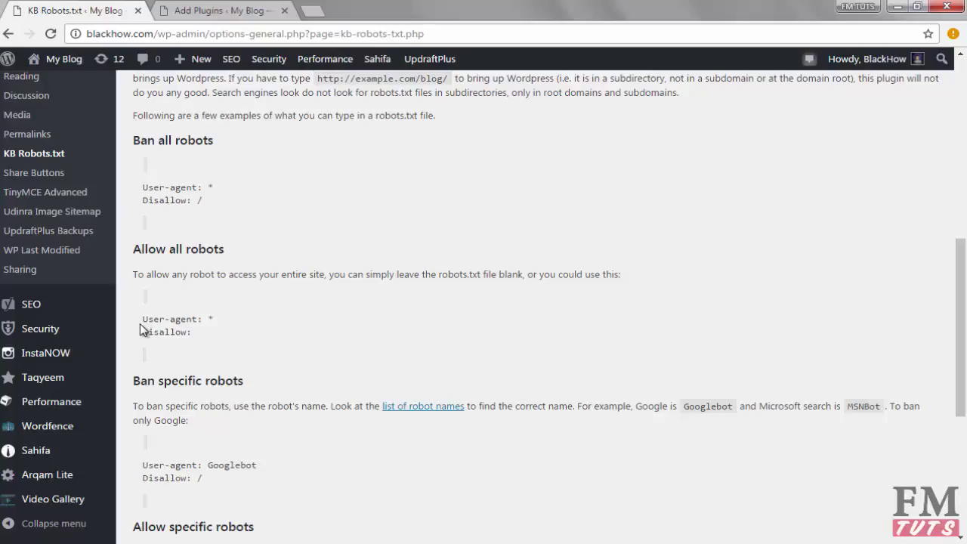
pyautogui.scroll(-1, 169, 343)
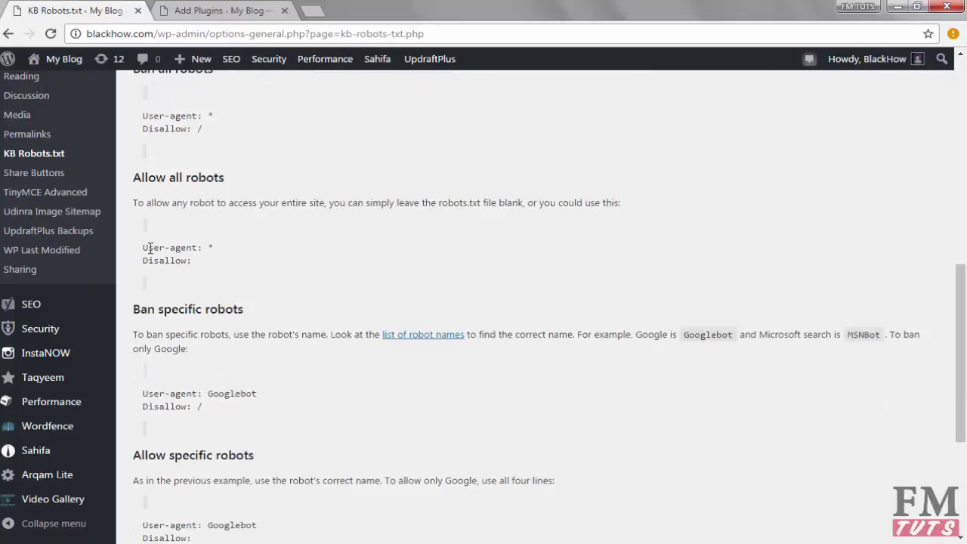
pyautogui.scroll(-1, 178, 332)
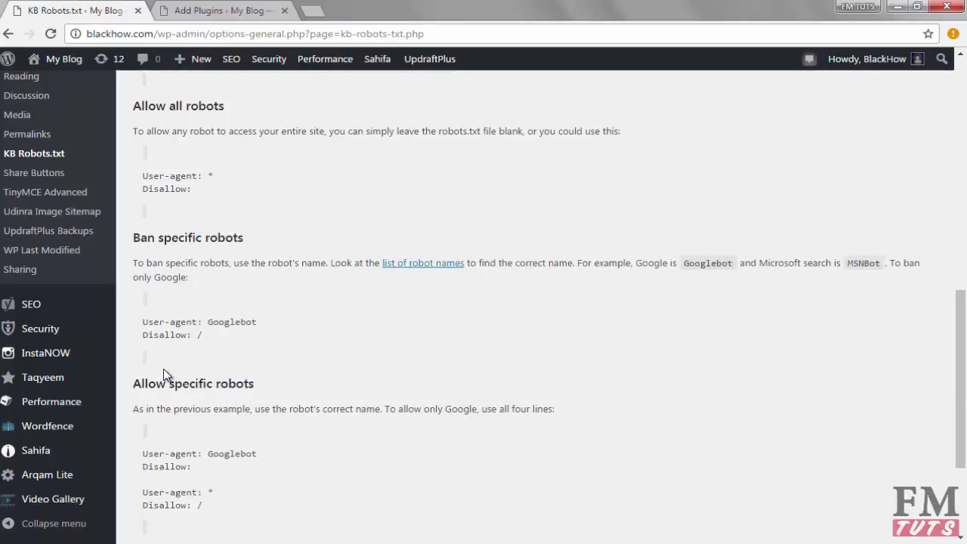
pyautogui.scroll(-1, 164, 369)
pyautogui.scroll(-1, 164, 369)
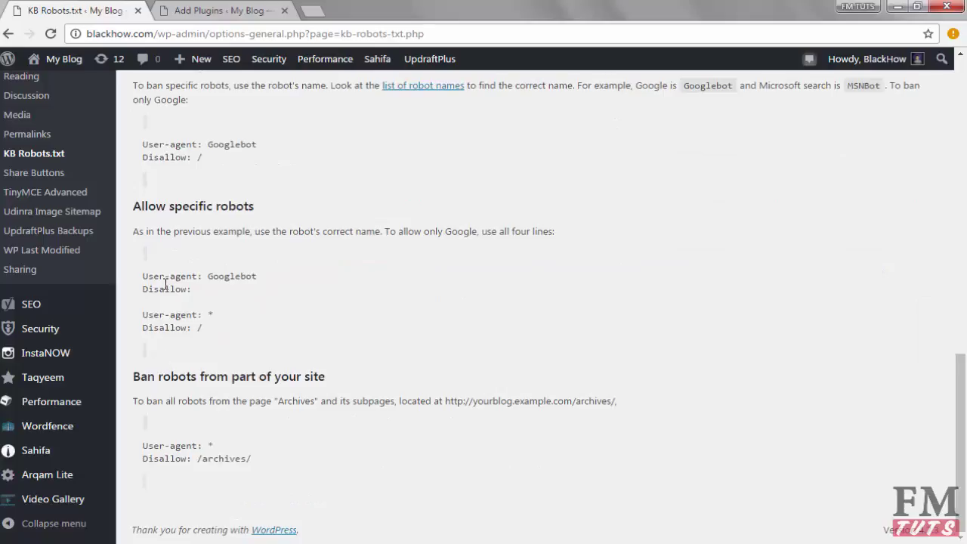
pyautogui.scroll(1, 162, 391)
pyautogui.scroll(2, 162, 390)
pyautogui.scroll(3, 162, 390)
pyautogui.scroll(2, 163, 390)
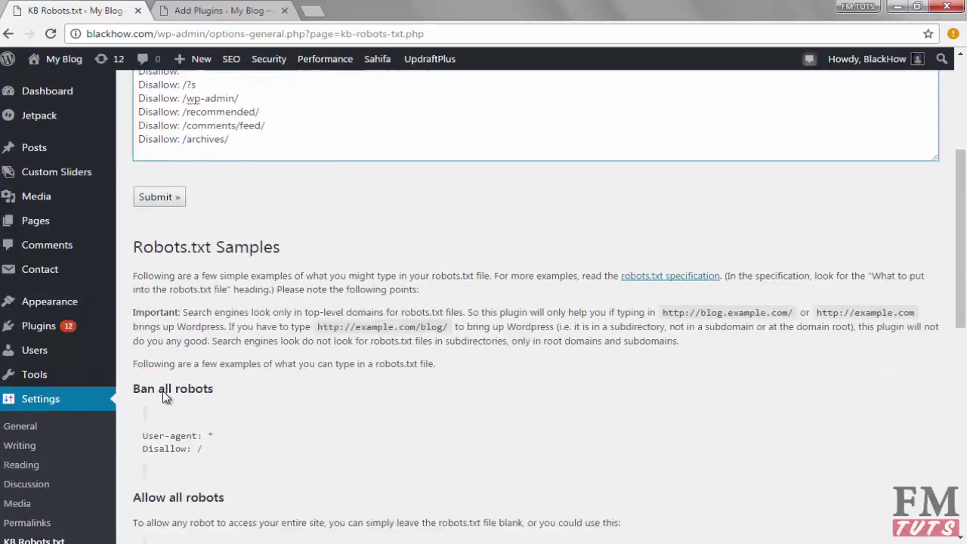
pyautogui.scroll(1, 163, 390)
pyautogui.scroll(1, 162, 390)
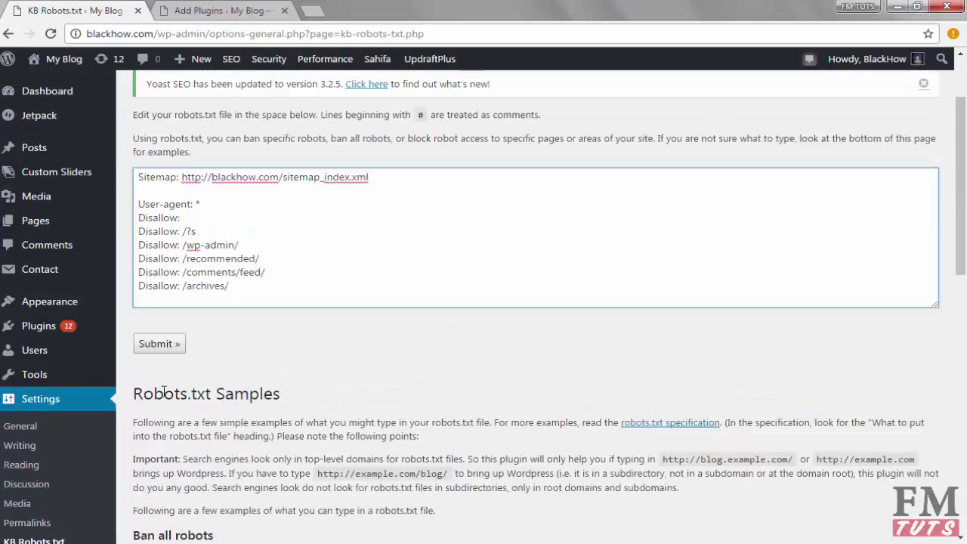
pyautogui.scroll(1, 163, 391)
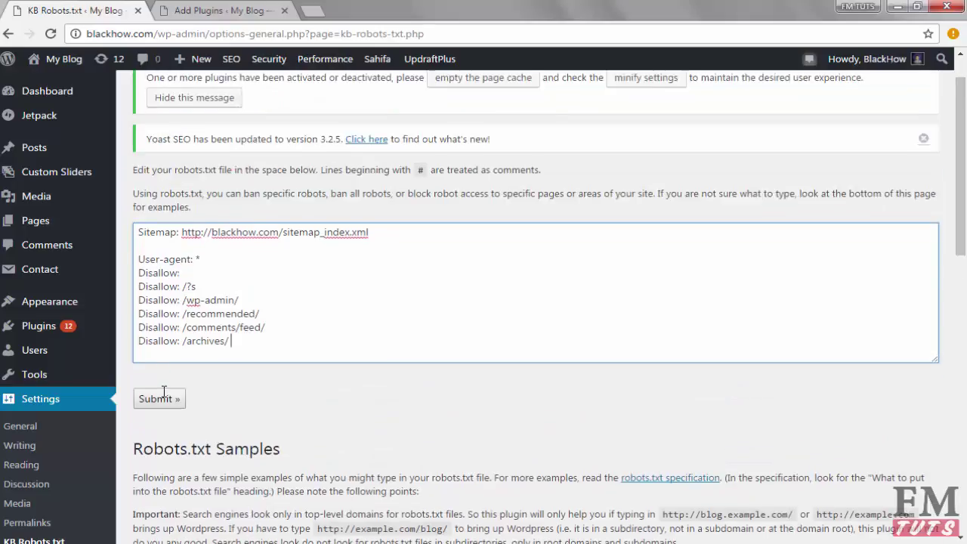